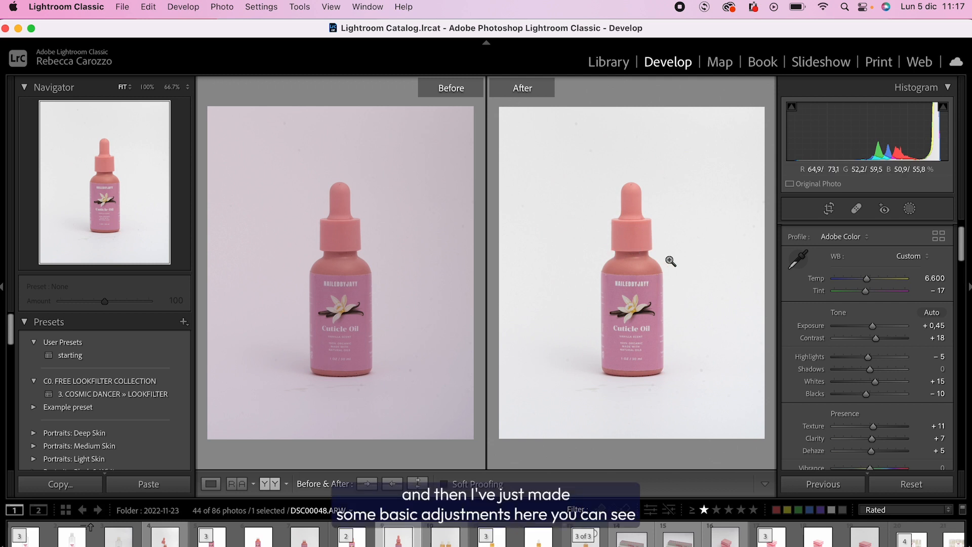
# Review the basic tone and presence adjustments of the bottle photo, and switch to Photoshop
pyautogui.scroll(-3, 928, 277)
pyautogui.scroll(4, 904, 316)
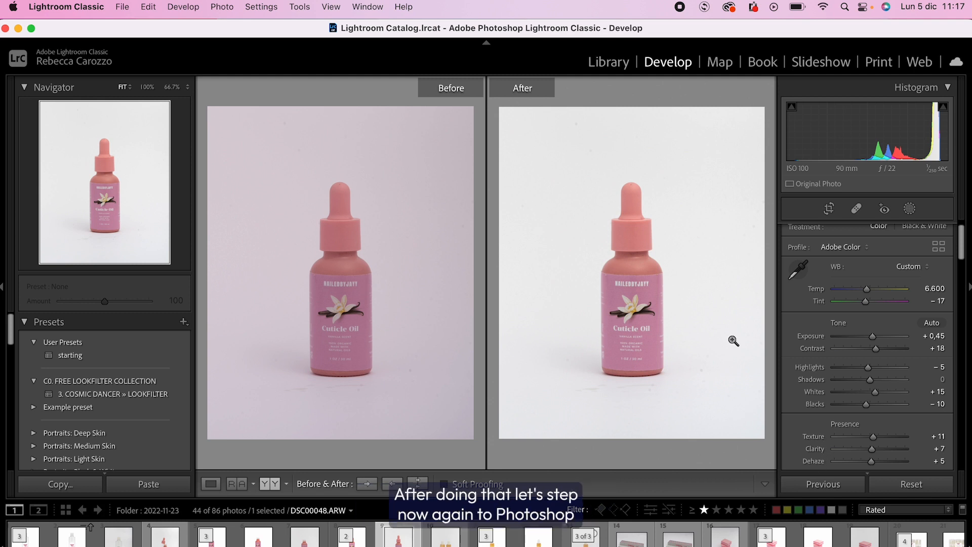
pyautogui.click(676, 545)
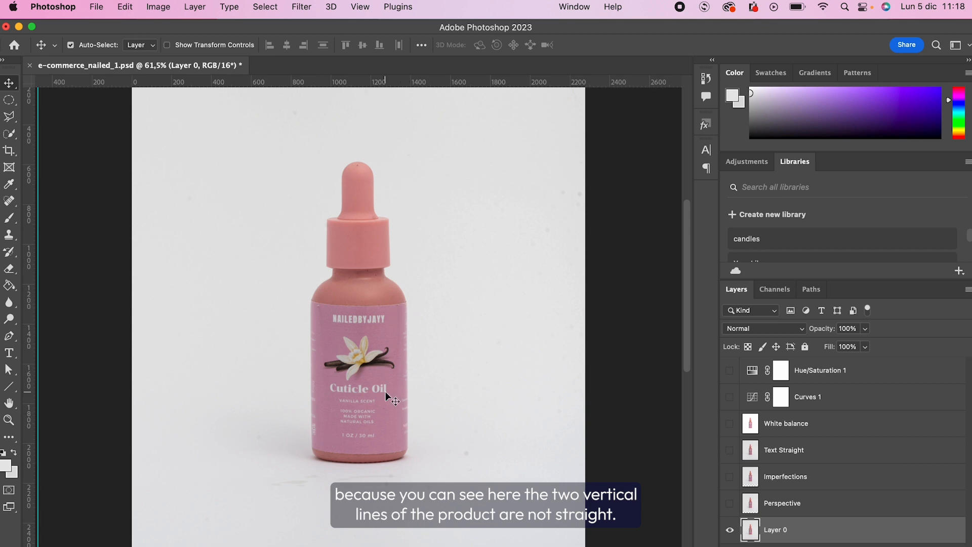
# Place the vertical guide along the bottle's left edge to check whether its side is straight
pyautogui.moveTo(38, 183); pyautogui.dragTo(310, 211)
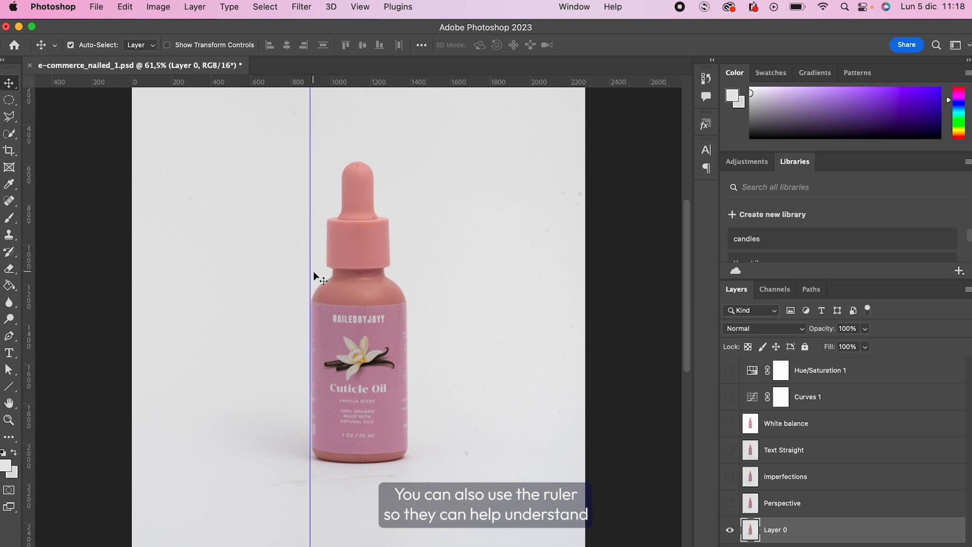
pyautogui.scroll(5, 314, 271)
pyautogui.scroll(-5, 312, 271)
pyautogui.scroll(3, 313, 271)
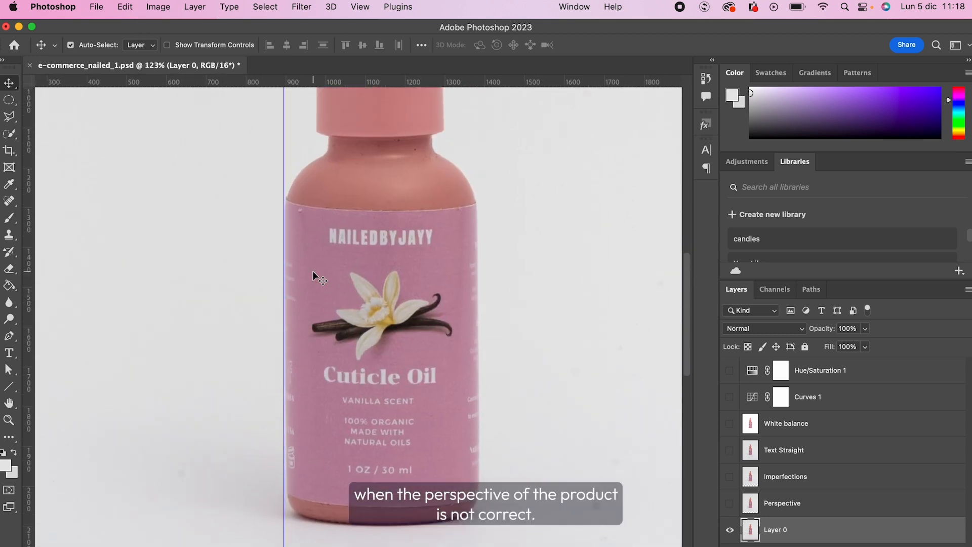
pyautogui.moveTo(284, 209); pyautogui.dragTo(270, 208)
pyautogui.scroll(-3, 320, 277)
pyautogui.scroll(-3, 320, 278)
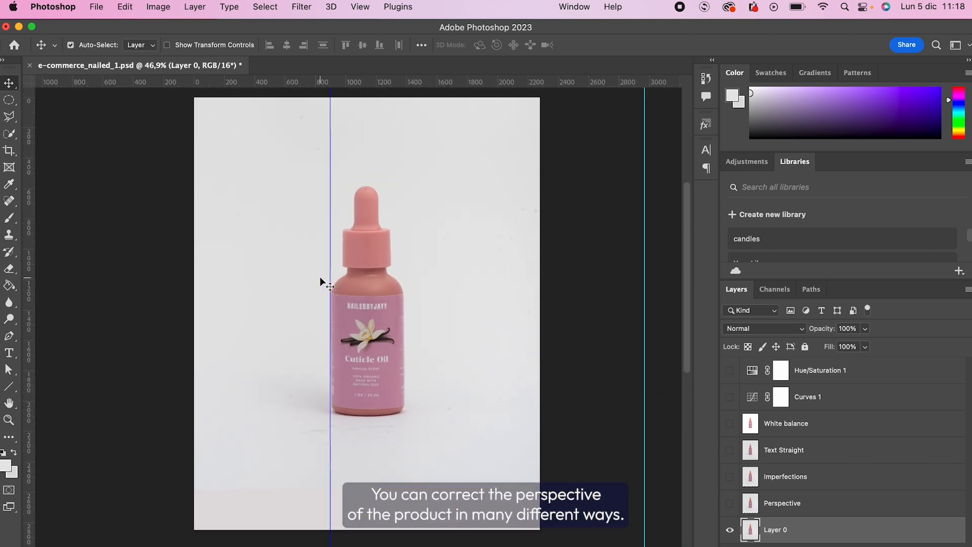
pyautogui.scroll(1, 320, 282)
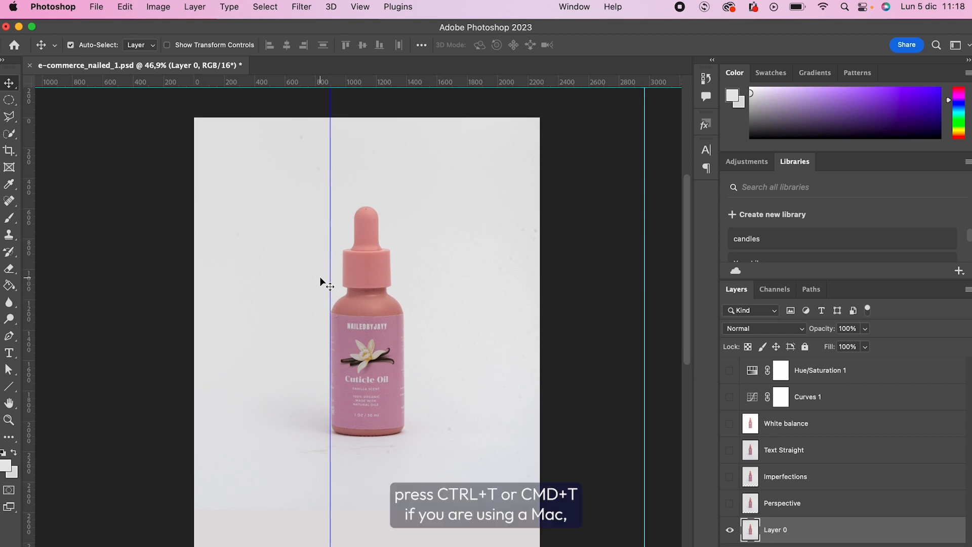
# Try a Perspective transform on Layer 0 that slightly widens the bottom of the photo, and undo it
pyautogui.press('super+t')
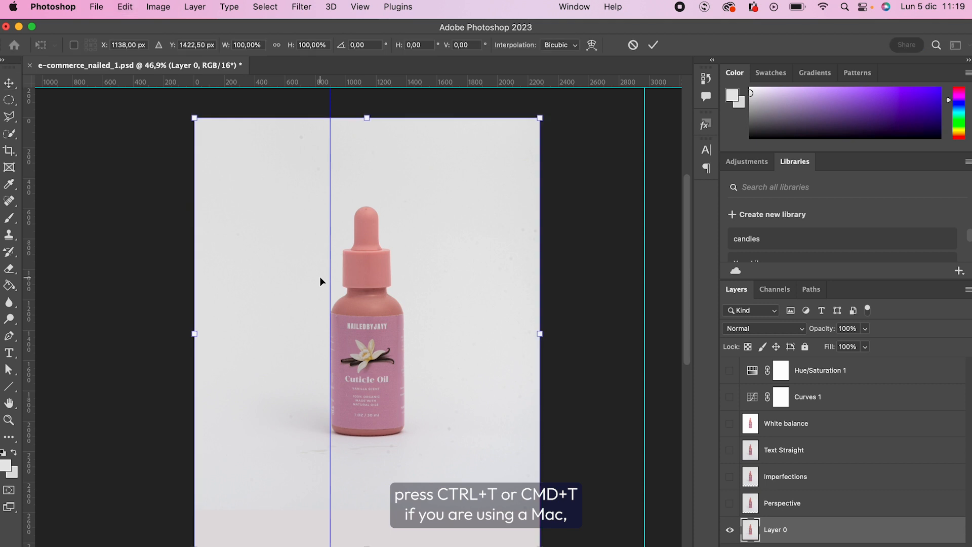
pyautogui.rightClick(365, 224)
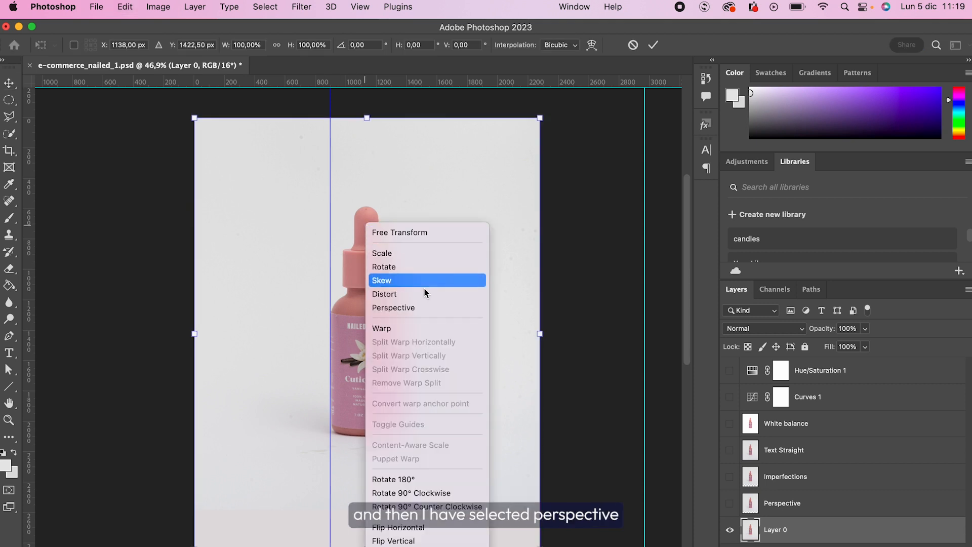
pyautogui.click(423, 307)
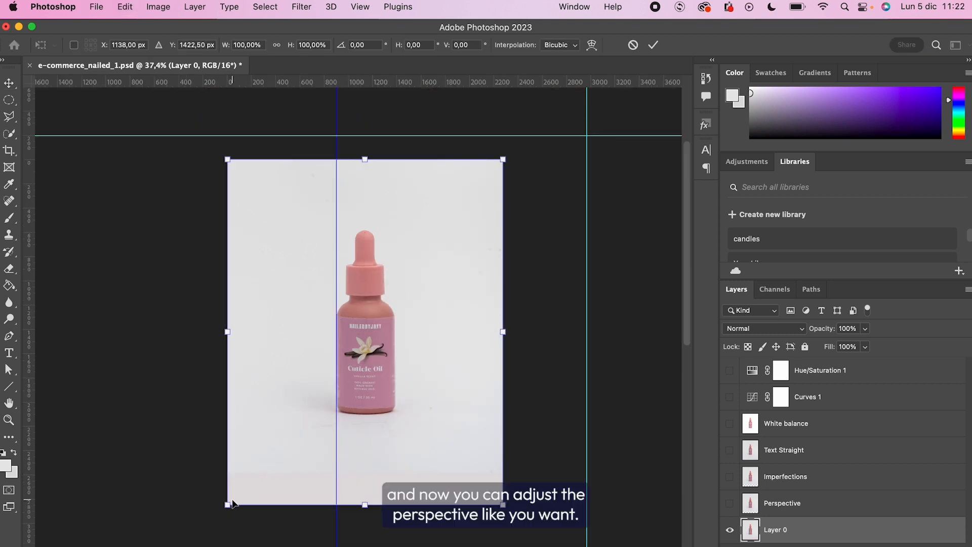
pyautogui.moveTo(228, 505); pyautogui.dragTo(219, 505)
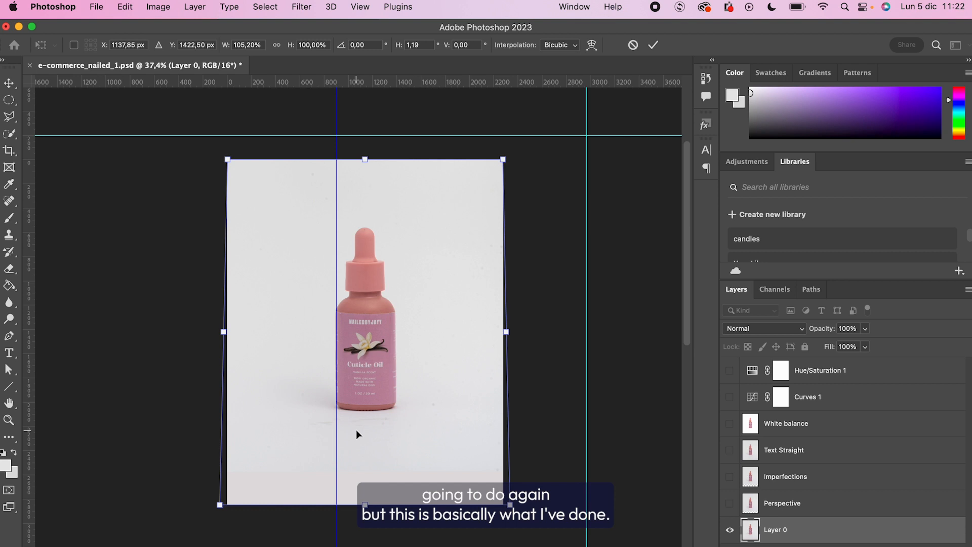
pyautogui.press('super+z')
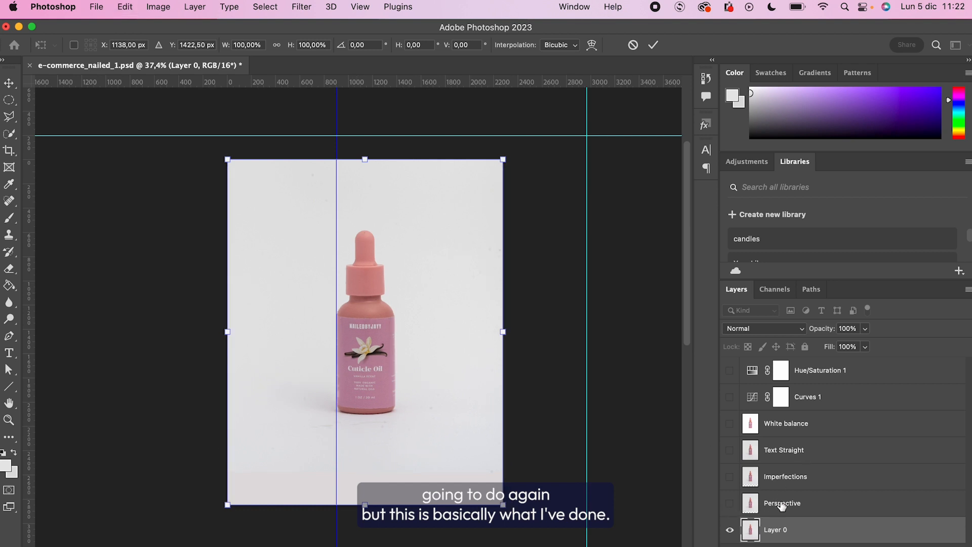
# Select and show the Perspective layer, and move the vertical guide from the bottle's edge off the photo
pyautogui.click(799, 510)
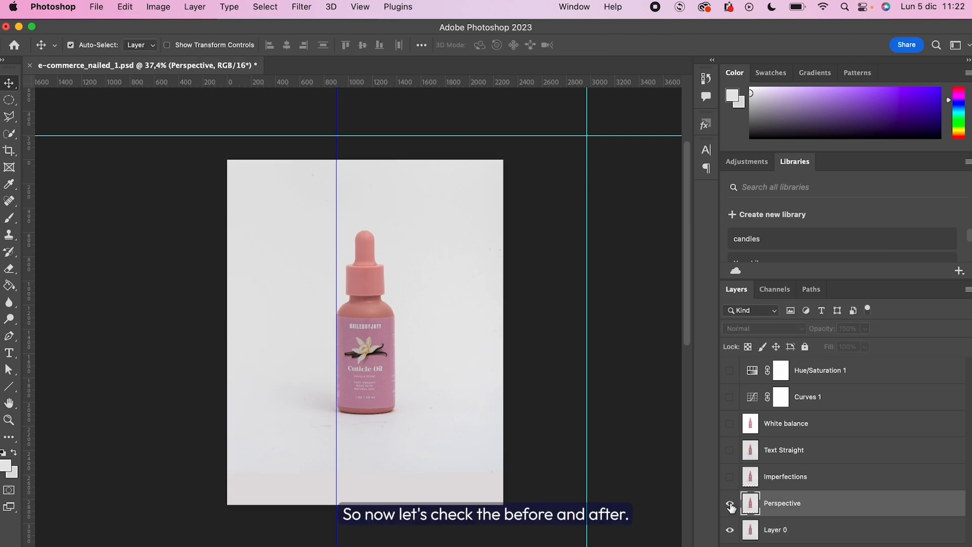
pyautogui.scroll(6, 394, 363)
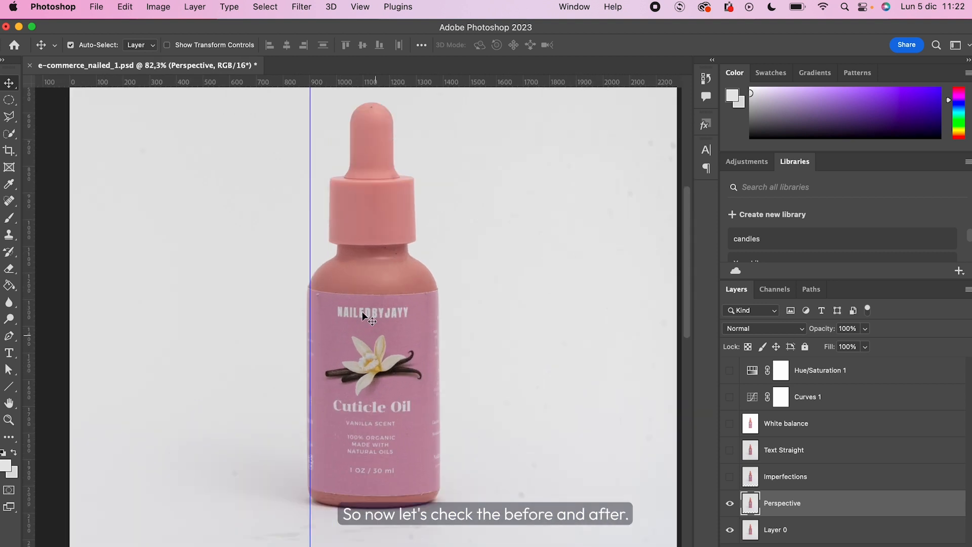
pyautogui.moveTo(310, 206); pyautogui.dragTo(60, 192)
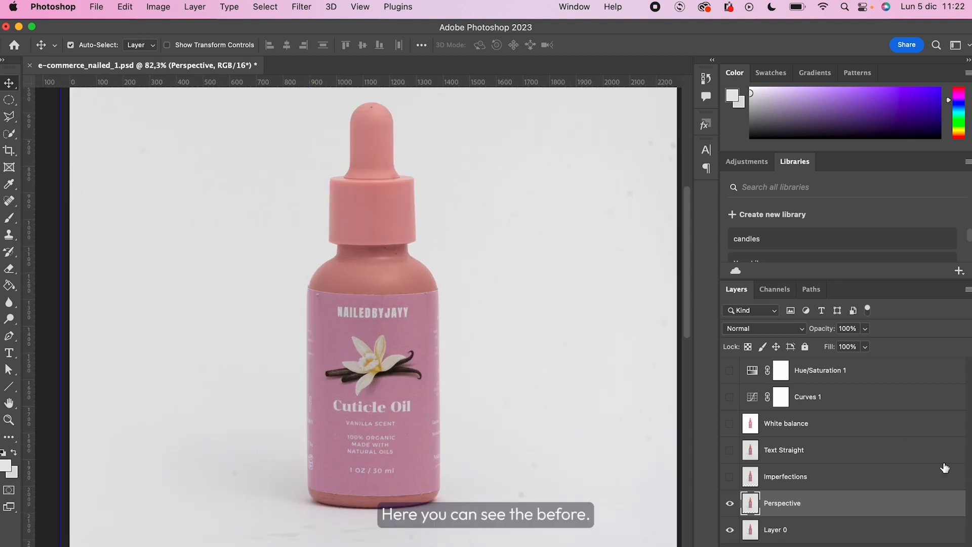
# Compare the bottle before and after the correction by toggling the Perspective layer's visibility
pyautogui.click(729, 503)
pyautogui.click(729, 504)
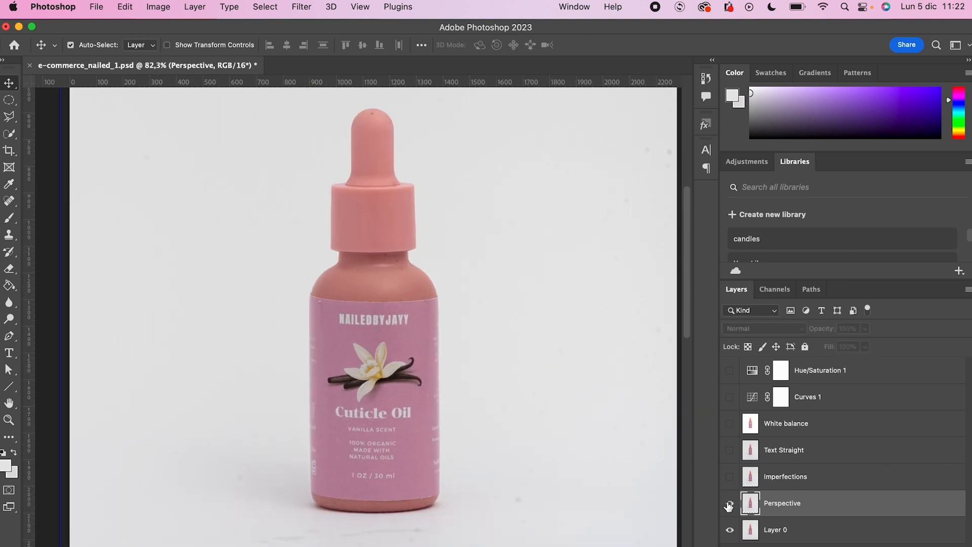
pyautogui.scroll(-3, 554, 377)
pyautogui.scroll(-1, 556, 380)
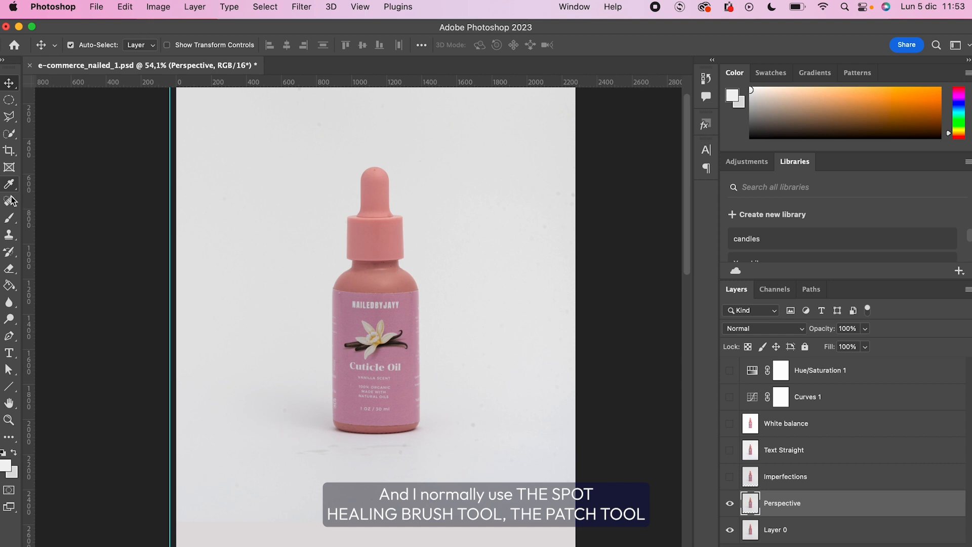
# Retouch a dark speck just below the cap on the Perspective layer using the Spot Healing Brush with a smaller brush size
pyautogui.click(10, 201)
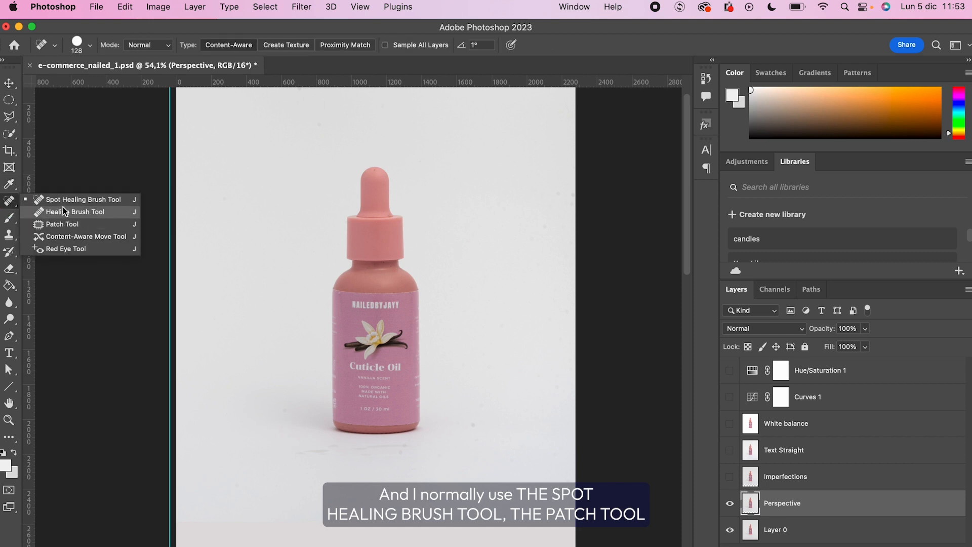
pyautogui.click(6, 238)
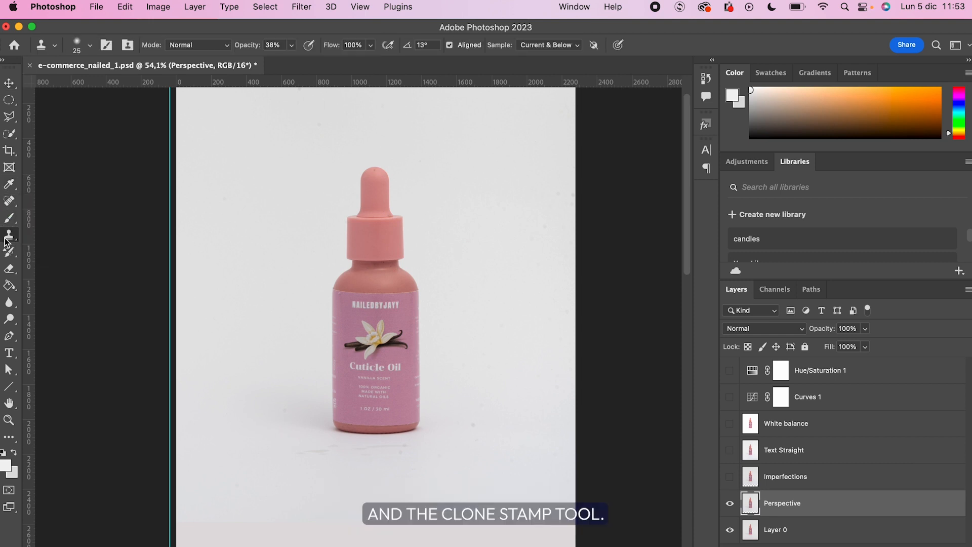
pyautogui.click(11, 201)
pyautogui.press('super+equal')
pyautogui.press('super+equal')
pyautogui.press('super+equal')
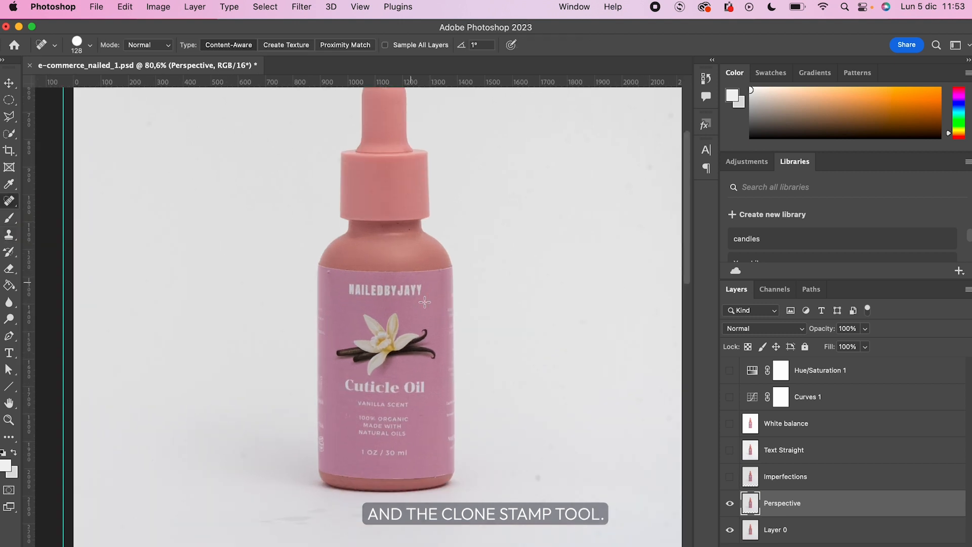
pyautogui.scroll(-3, 424, 302)
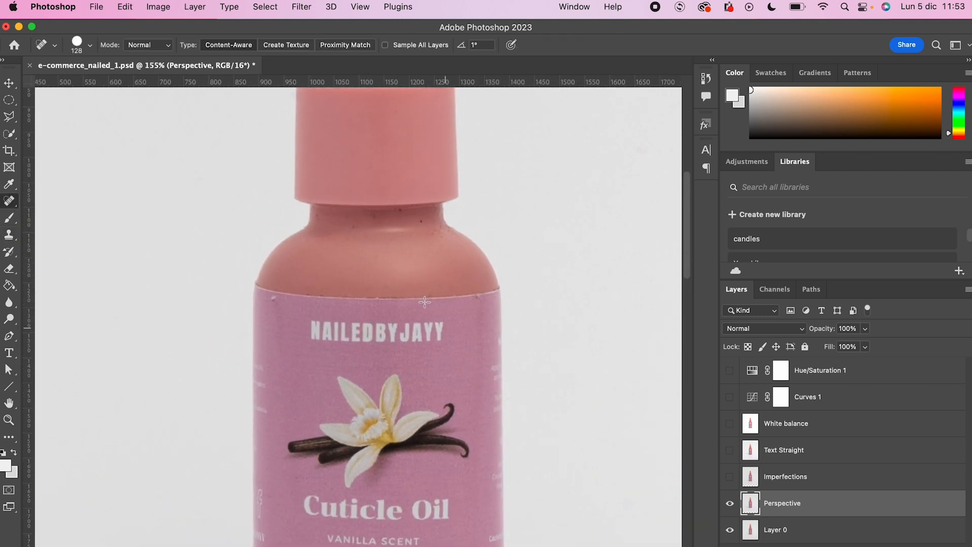
pyautogui.click(89, 46)
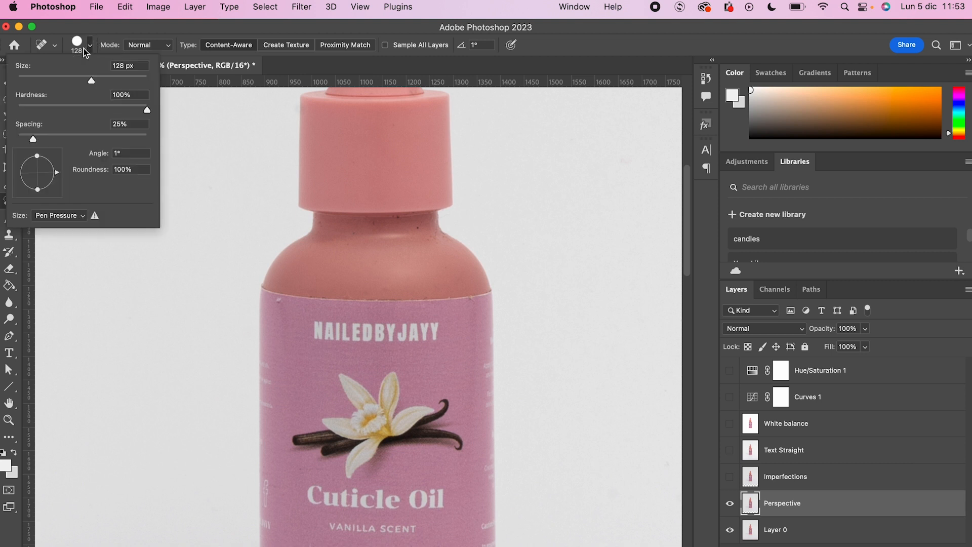
pyautogui.click(43, 79)
pyautogui.click(417, 227)
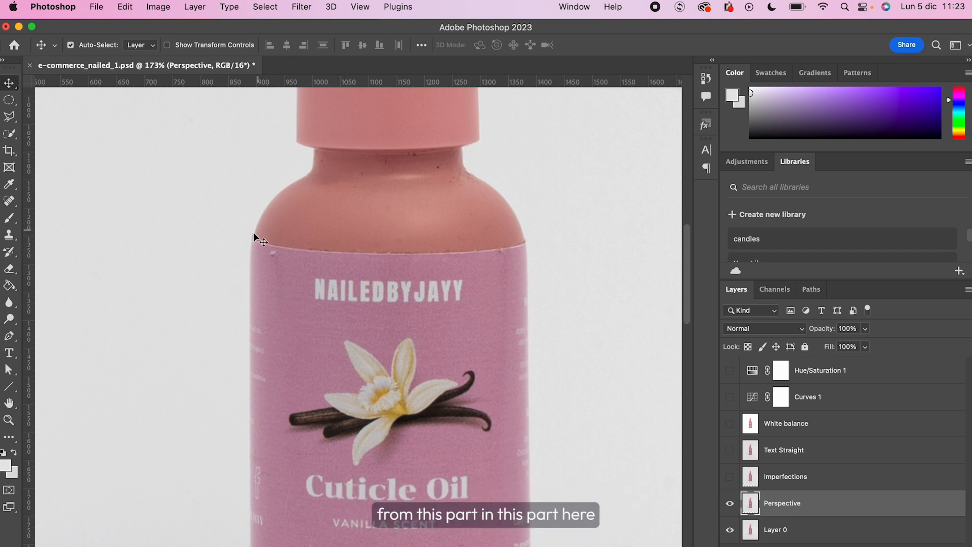
# Show the Imperfections layer, comparing the cleaned bottle and background against the uncorrected version
pyautogui.click(730, 476)
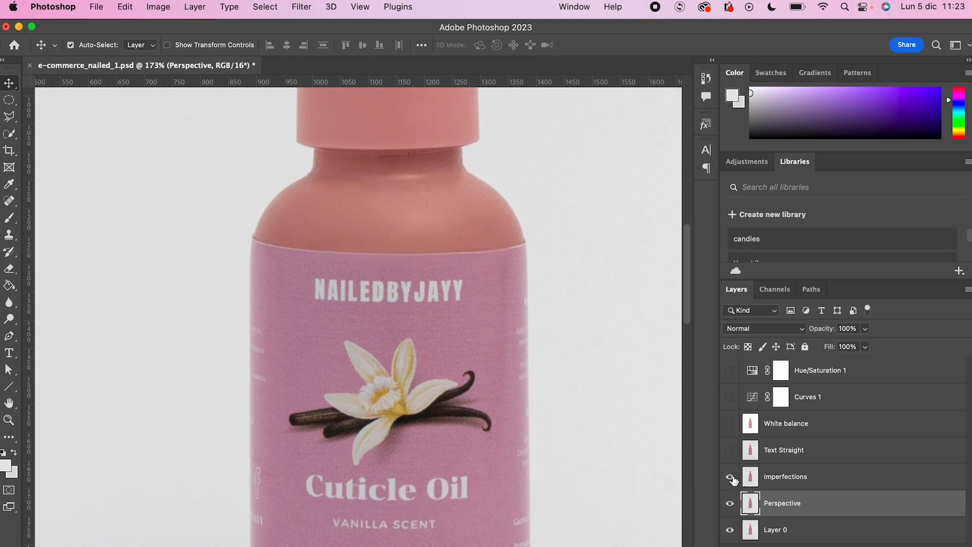
pyautogui.press('super+minus')
pyautogui.scroll(-10, 577, 439)
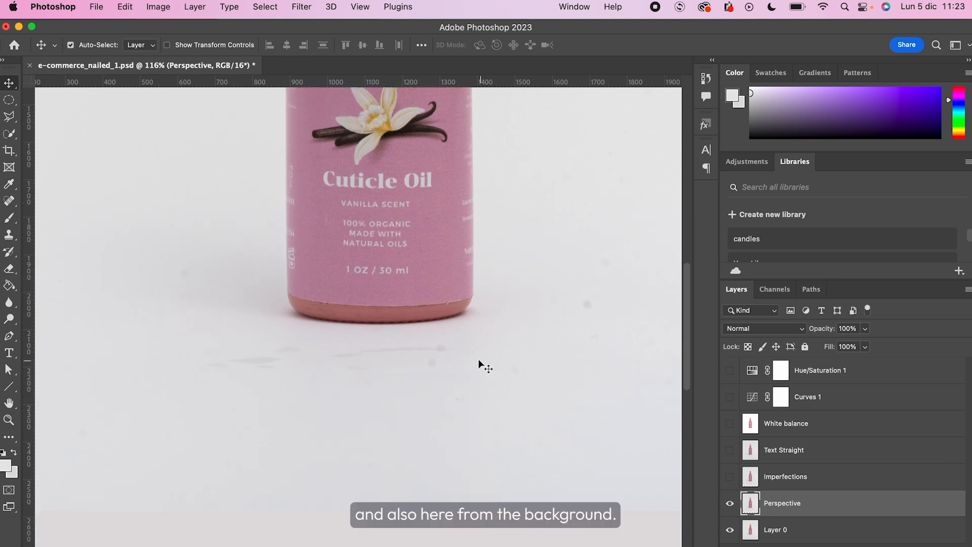
pyautogui.click(730, 478)
pyautogui.scroll(4, 556, 473)
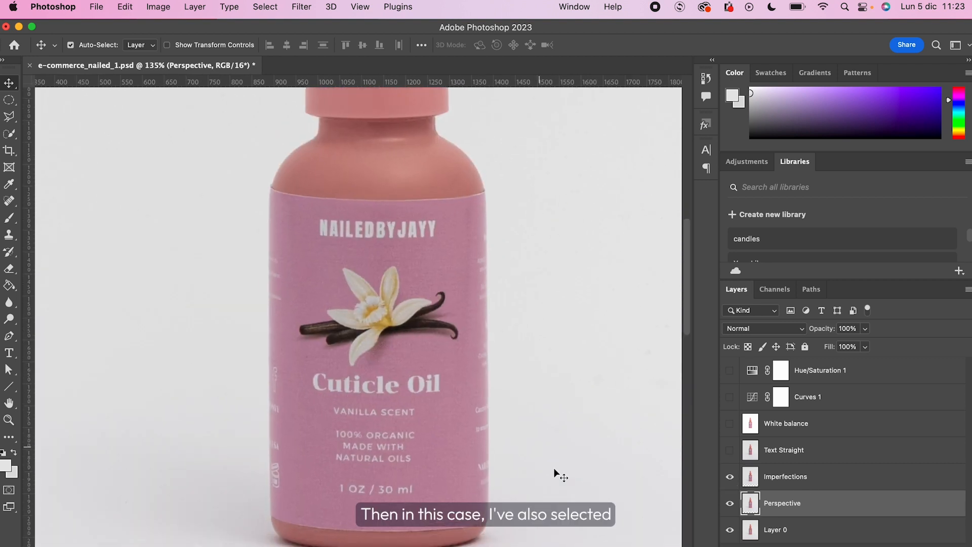
# Inspect the label and compare its text with the Text Straight layer shown and hidden
pyautogui.scroll(-1, 557, 473)
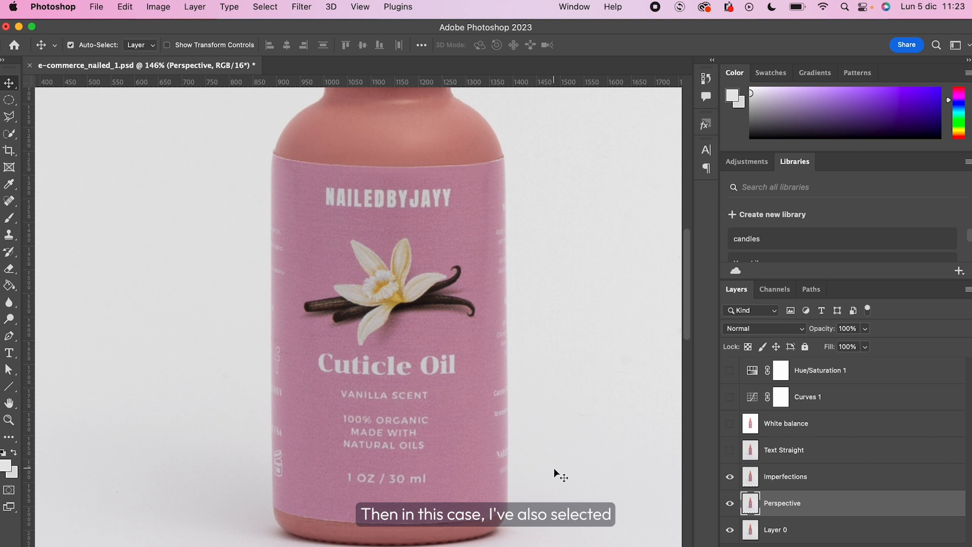
pyautogui.scroll(-2, 485, 438)
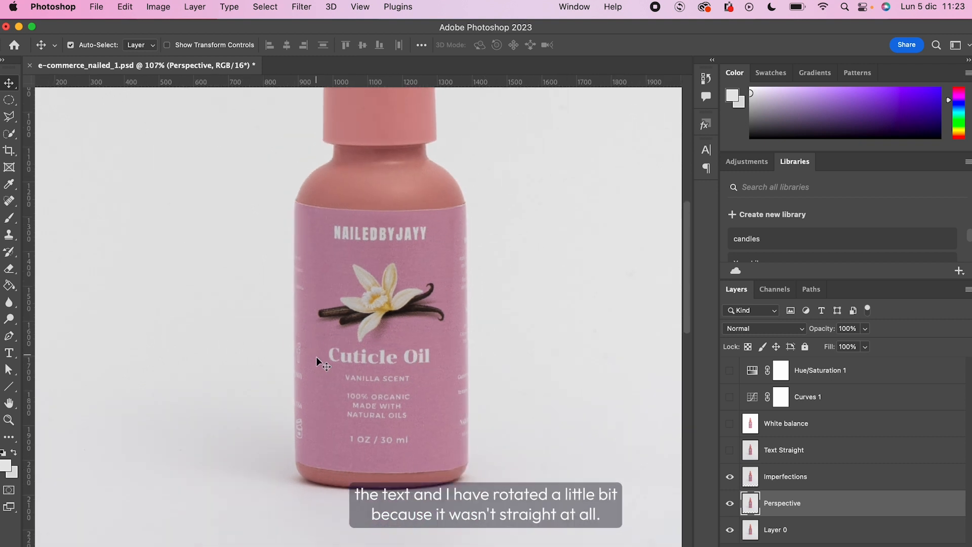
pyautogui.scroll(3, 368, 348)
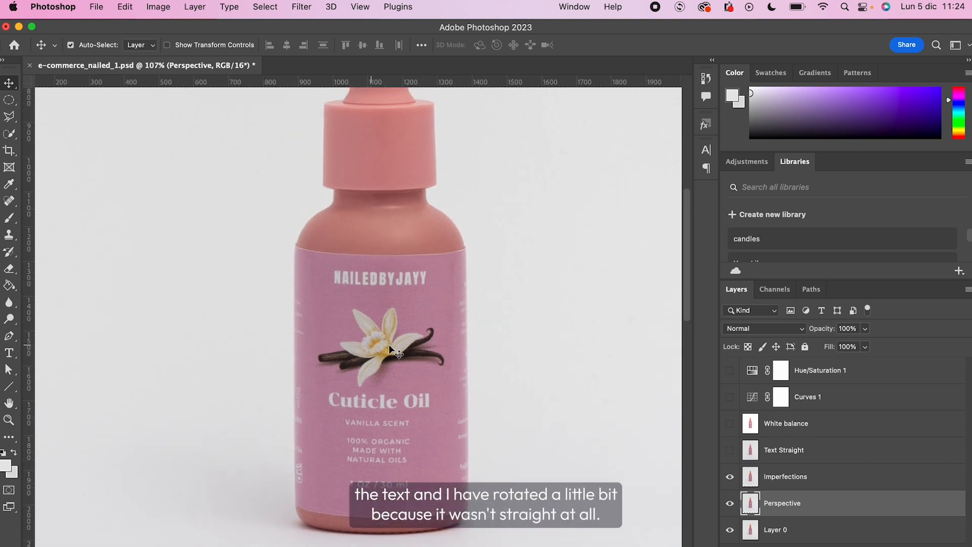
pyautogui.click(729, 452)
pyautogui.click(729, 450)
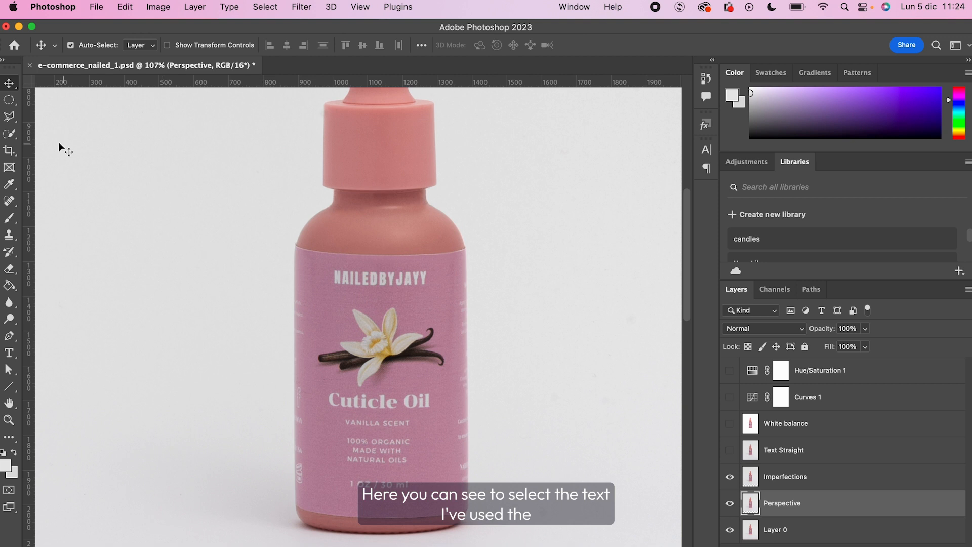
# Outline the label text from "Cuticle Oil" down to "Natural Oils" with the Polygonal Lasso tool
pyautogui.click(11, 116)
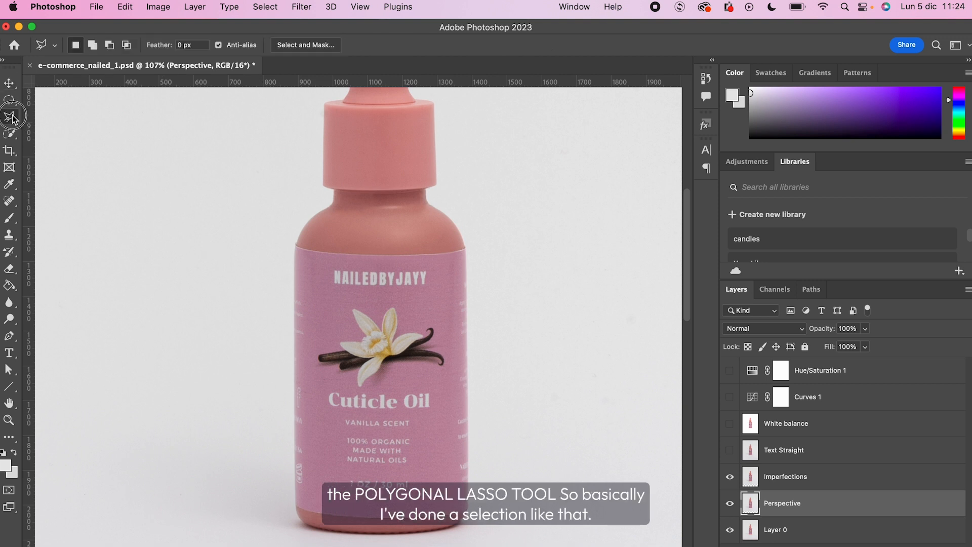
pyautogui.click(320, 386)
pyautogui.click(440, 386)
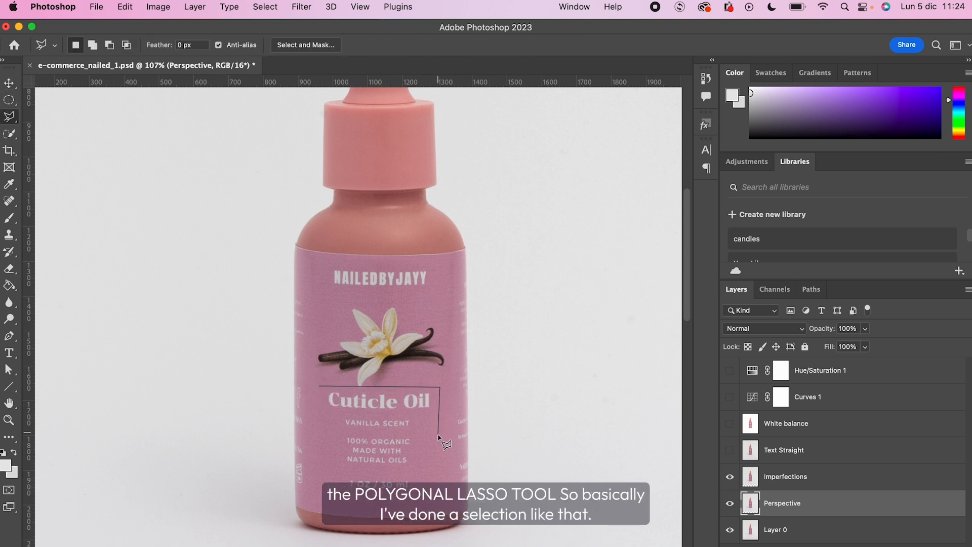
pyautogui.click(436, 461)
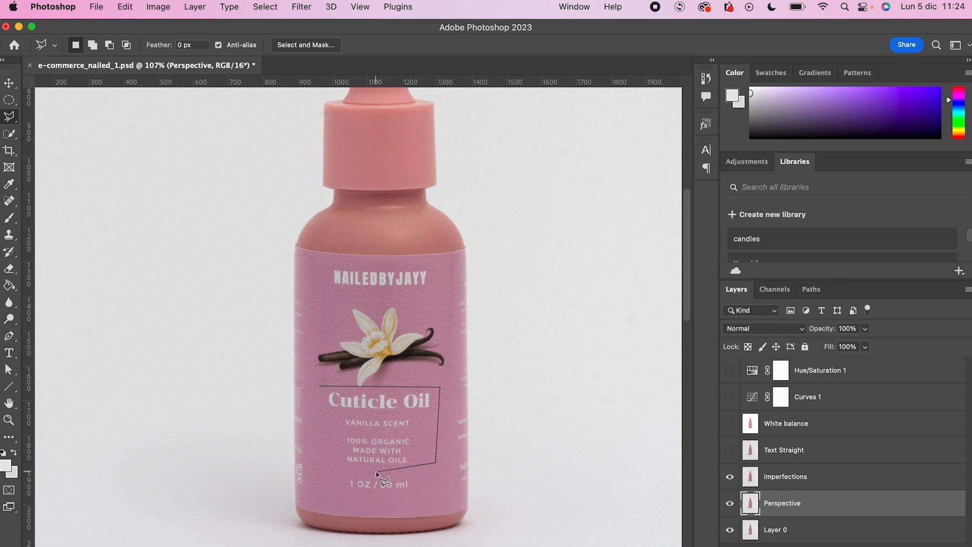
pyautogui.click(329, 470)
pyautogui.click(319, 387)
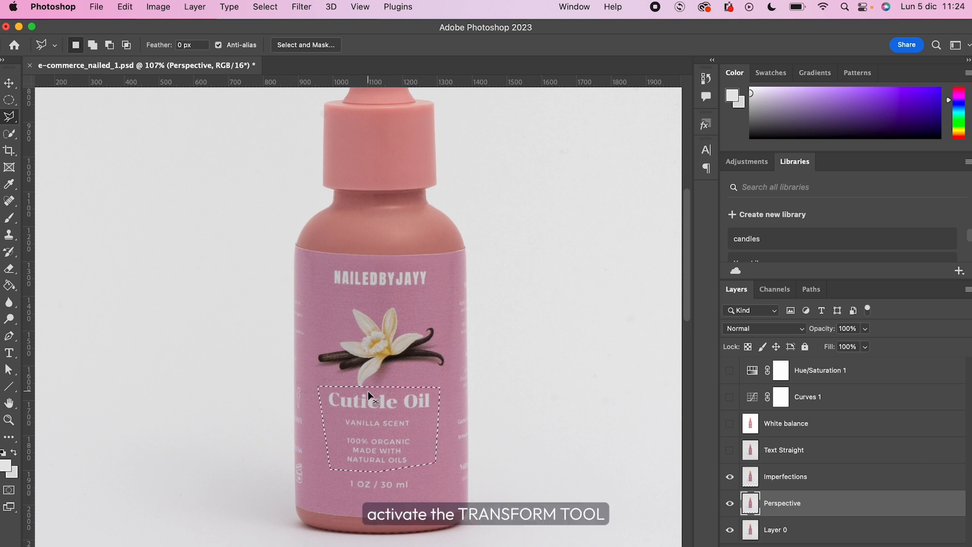
# Try rotating the selected label text on the Imperfections layer with Free Transform, and undo the rotation
pyautogui.press('super+t')
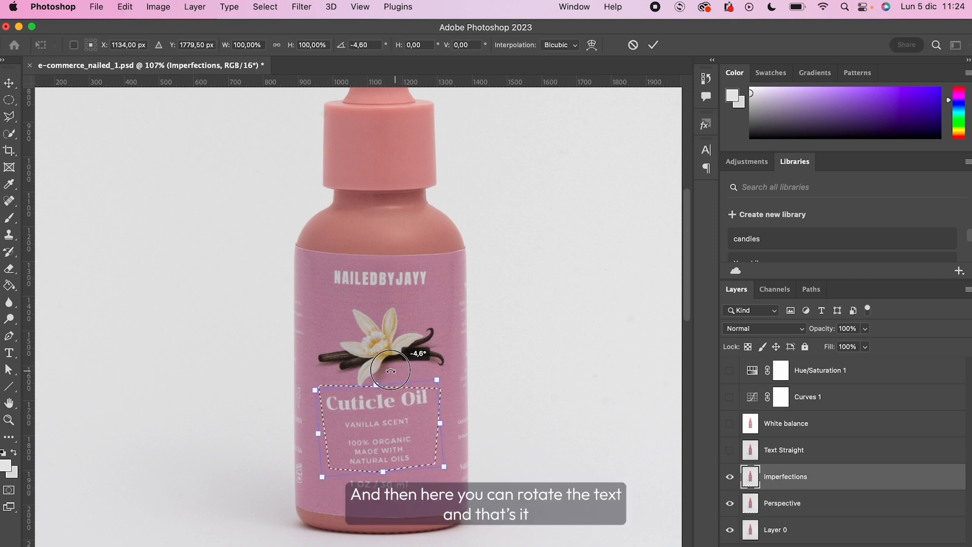
pyautogui.moveTo(390, 372); pyautogui.dragTo(397, 373)
pyautogui.press('super+z')
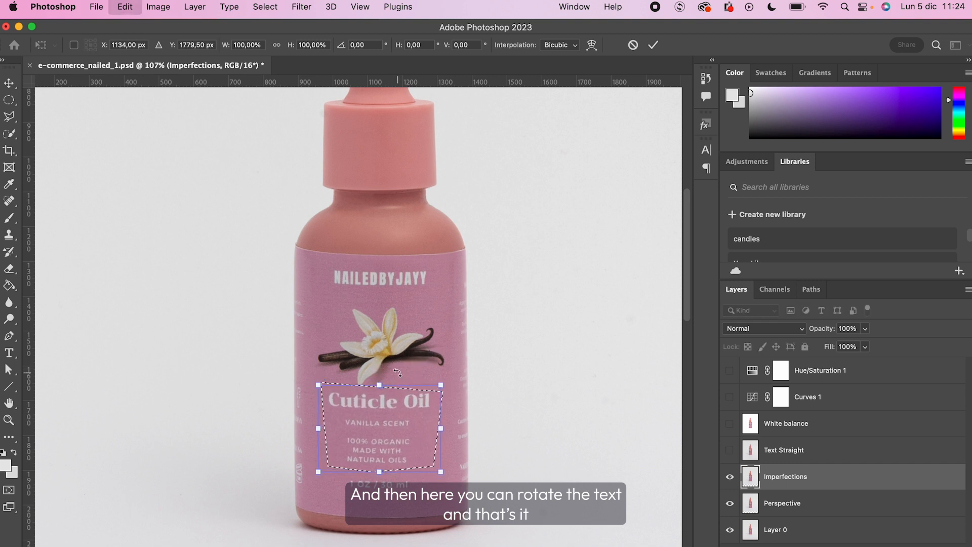
# Finish the transform on the Imperfections layer and show the Text Straight layer to compare the label text before and after
pyautogui.press('Return')
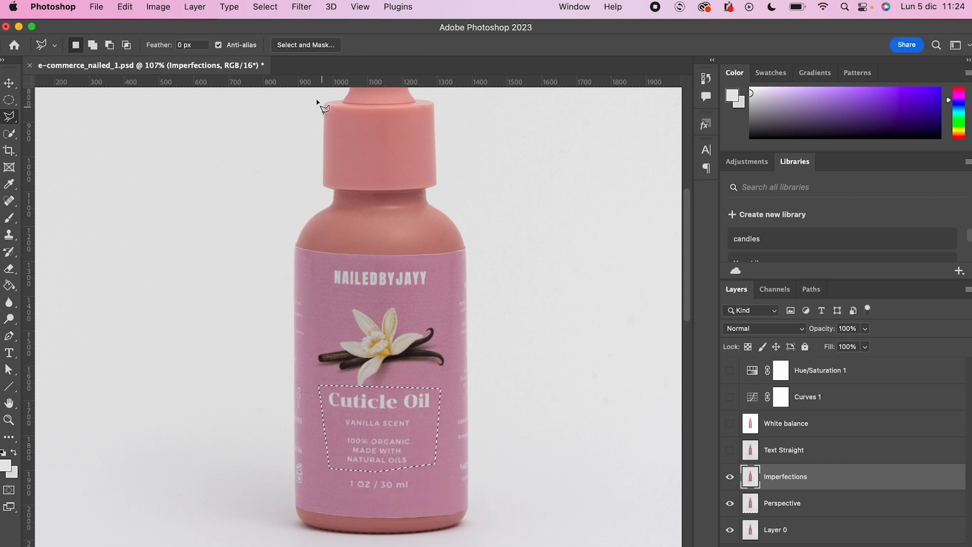
pyautogui.click(729, 450)
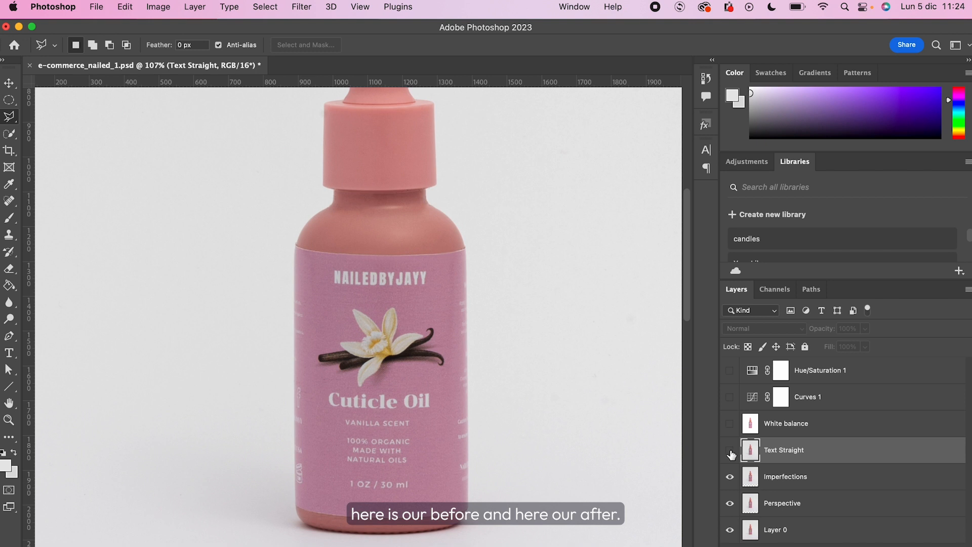
pyautogui.click(730, 450)
# Sample the grey background beside the dropper as the foreground color to check its red, green and blue balance
pyautogui.scroll(-2, 540, 413)
pyautogui.scroll(-1, 539, 413)
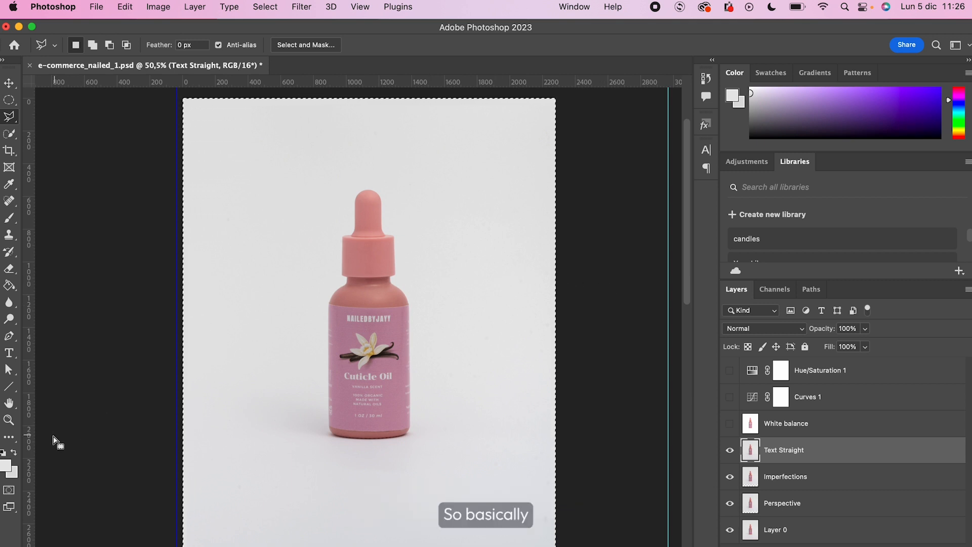
pyautogui.click(7, 463)
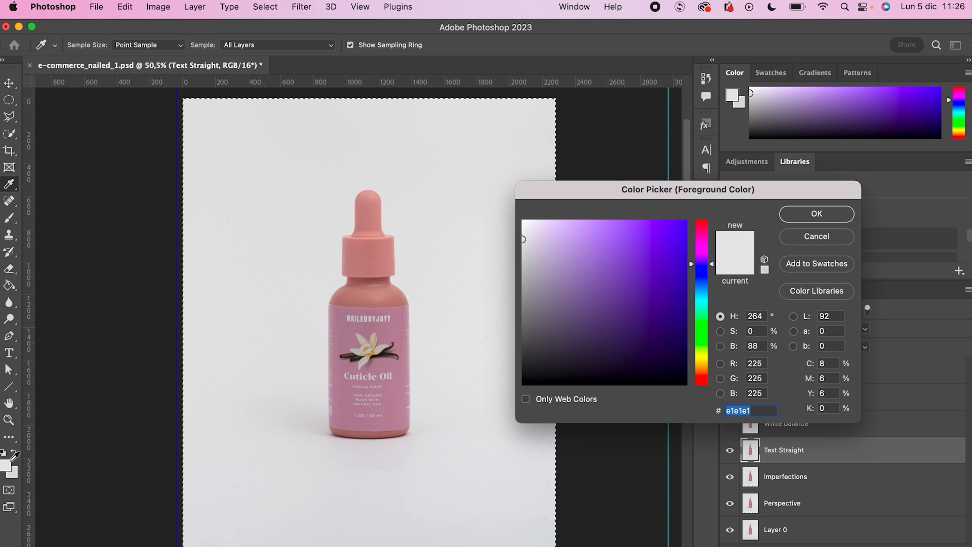
pyautogui.click(468, 234)
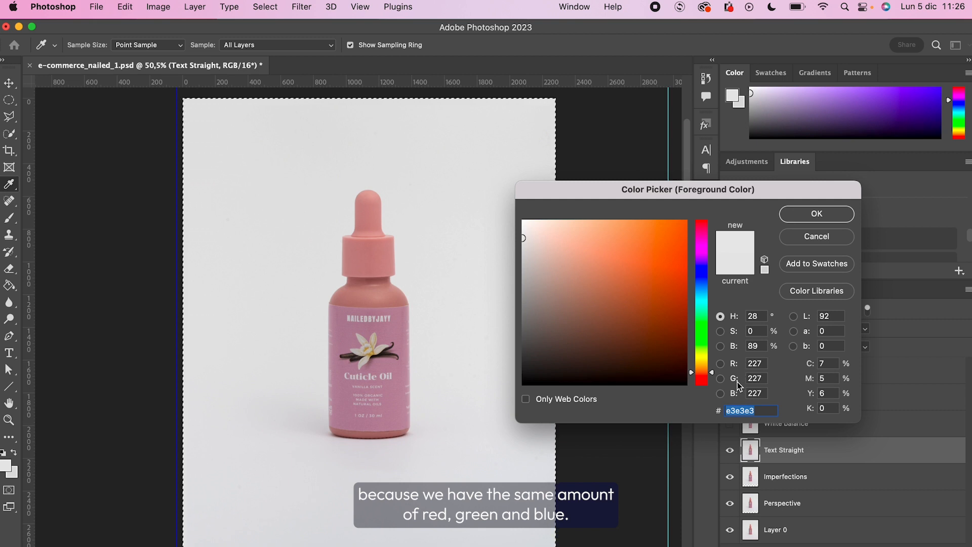
pyautogui.click(814, 218)
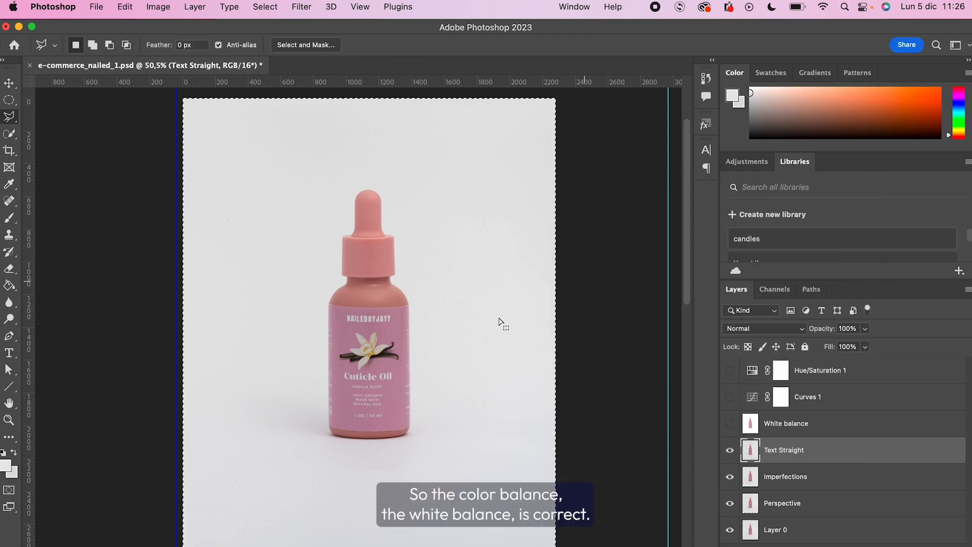
# Try an Exposure adjustment on the Text Straight layer, sampling the background as white point and raising exposure to +0,16, and discard it
pyautogui.scroll(-3, 500, 319)
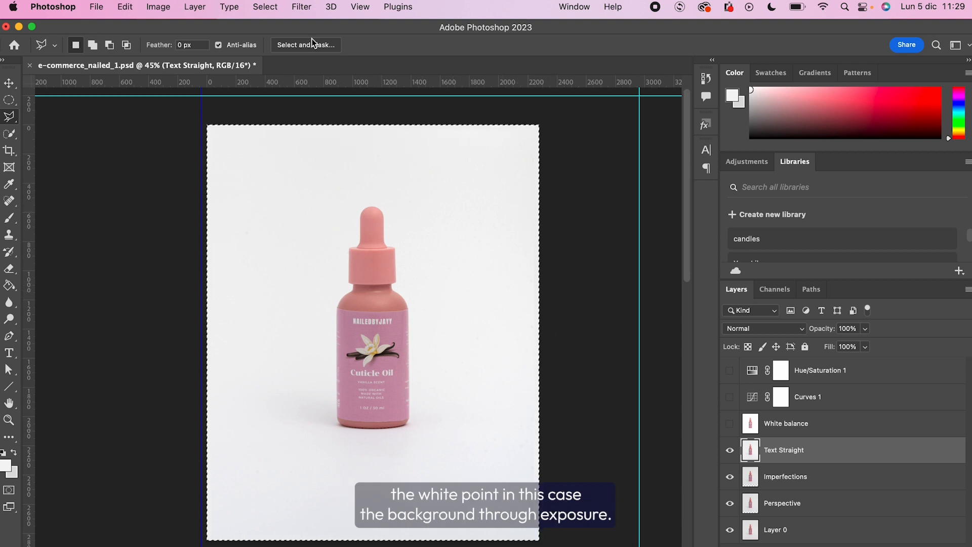
pyautogui.click(160, 7)
pyautogui.moveTo(217, 46)
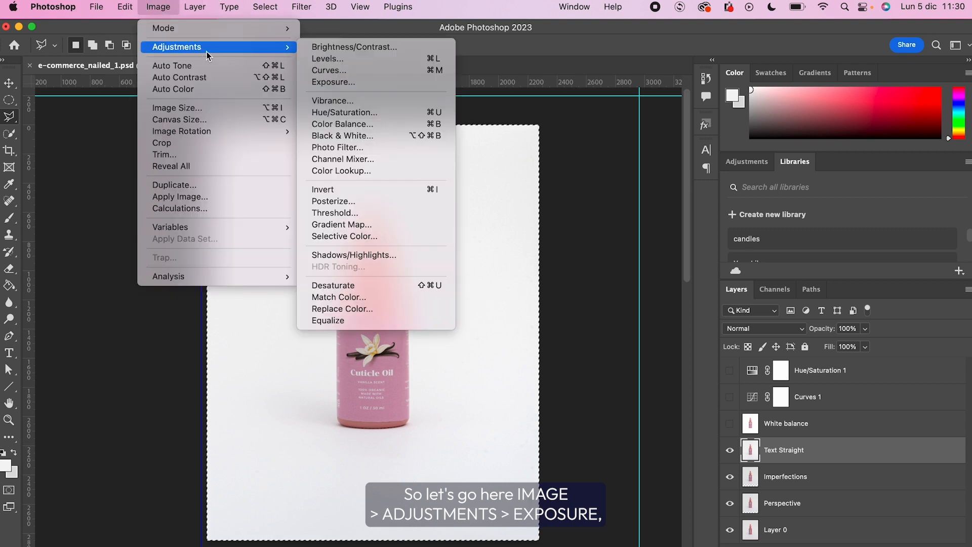
pyautogui.click(331, 82)
pyautogui.moveTo(790, 307); pyautogui.dragTo(639, 241)
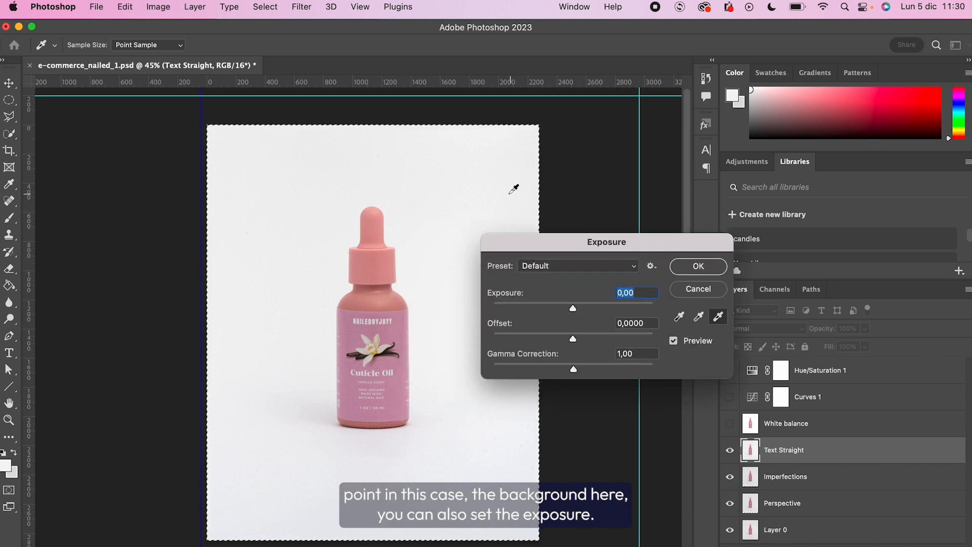
pyautogui.click(455, 169)
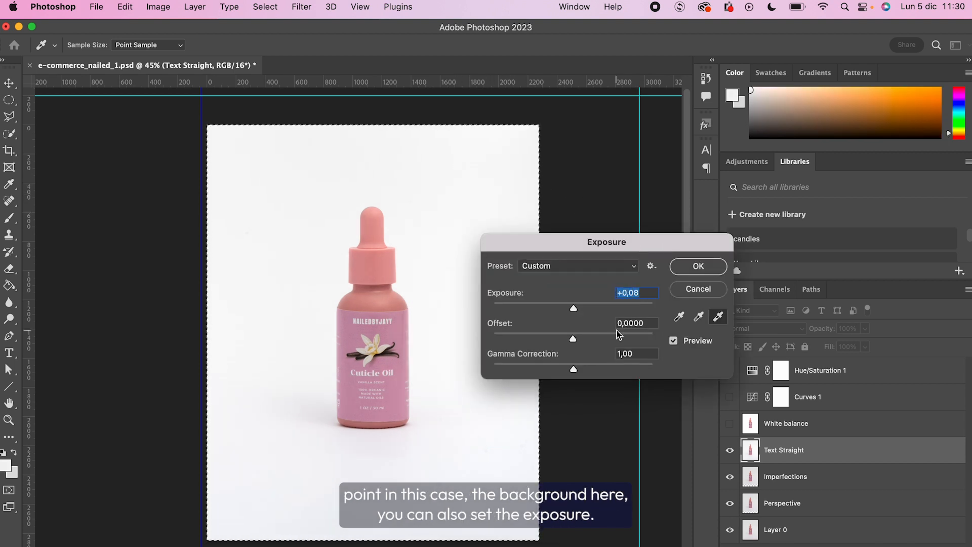
pyautogui.click(573, 309)
pyautogui.moveTo(574, 310); pyautogui.dragTo(576, 311)
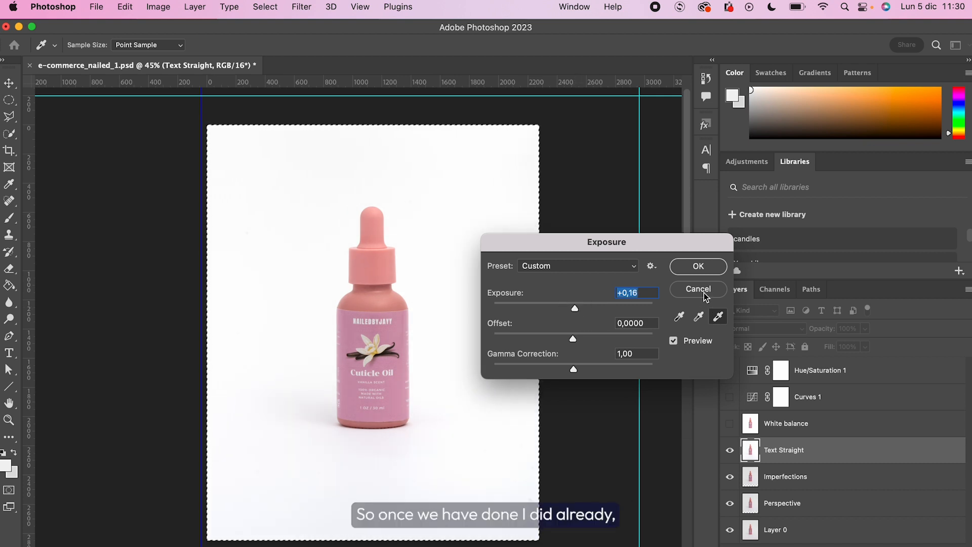
pyautogui.click(717, 293)
# Show and select the White balance layer, comparing the bottle and background with the layer hidden and shown
pyautogui.click(729, 424)
pyautogui.click(786, 423)
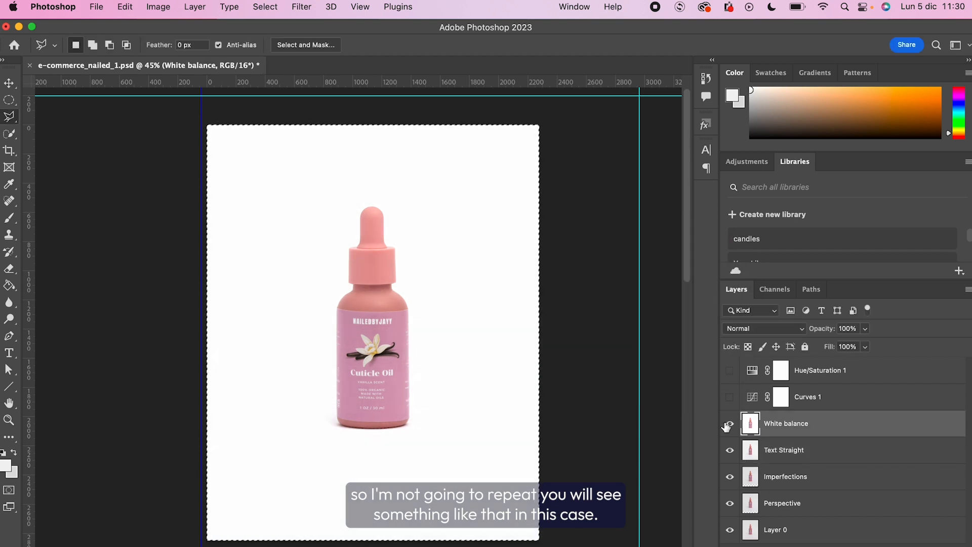
pyautogui.scroll(6, 442, 362)
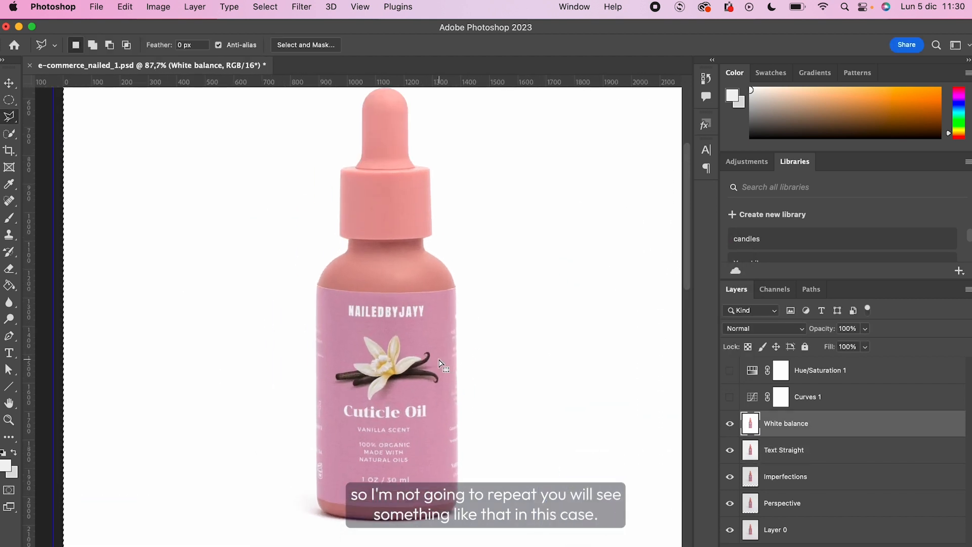
pyautogui.click(730, 423)
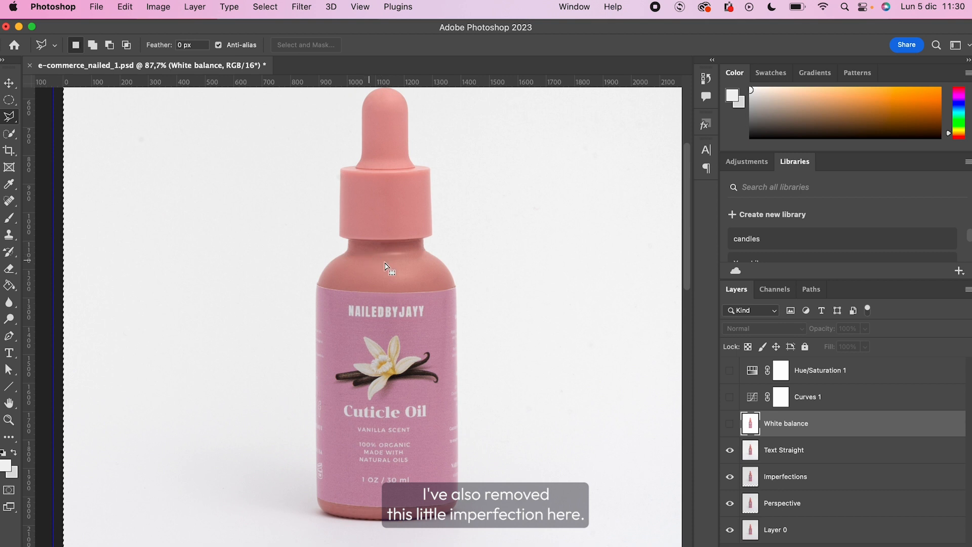
pyautogui.click(730, 423)
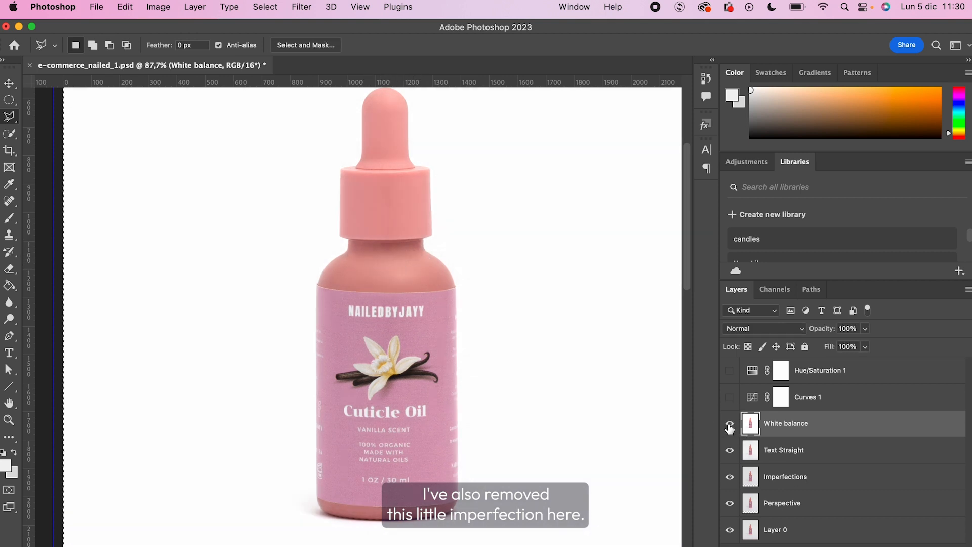
# Show the Curves 1 and Hue/Saturation 1 adjustment layers to add contrast and saturation to the bottle
pyautogui.scroll(-2, 555, 397)
pyautogui.scroll(-3, 557, 394)
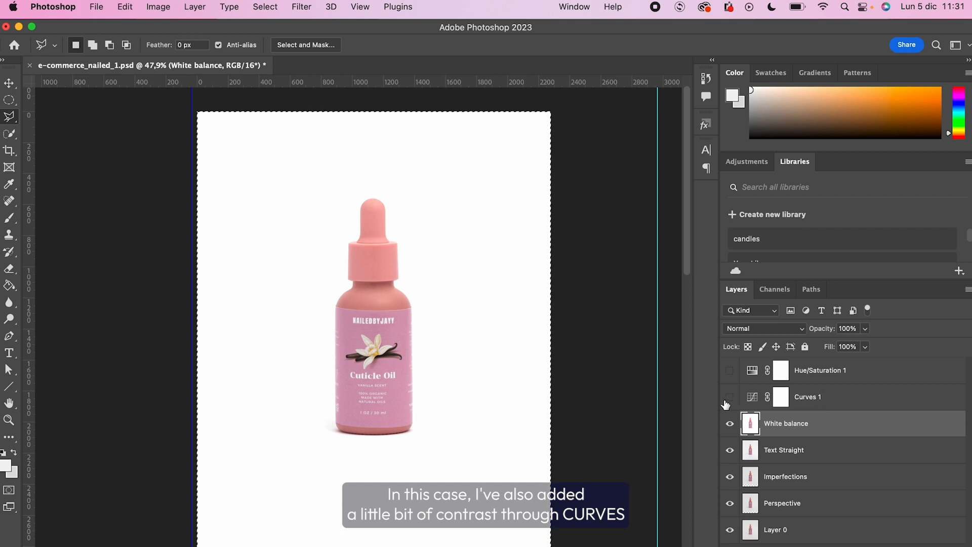
pyautogui.click(730, 397)
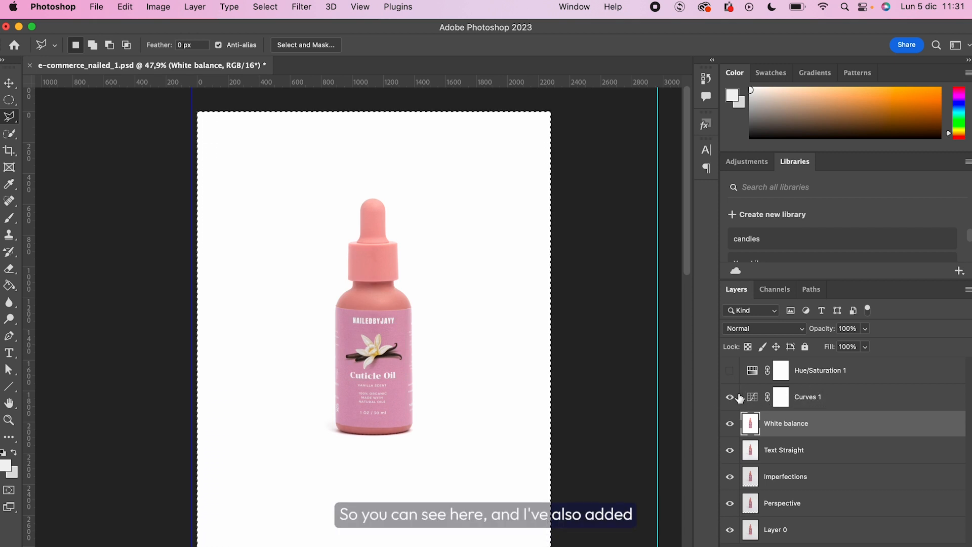
pyautogui.scroll(5, 479, 364)
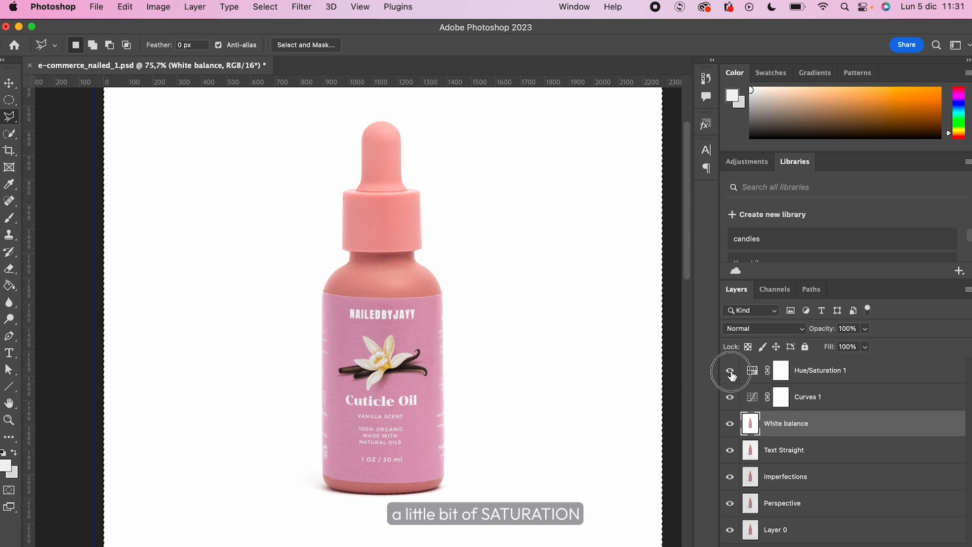
pyautogui.click(730, 373)
pyautogui.scroll(-3, 618, 401)
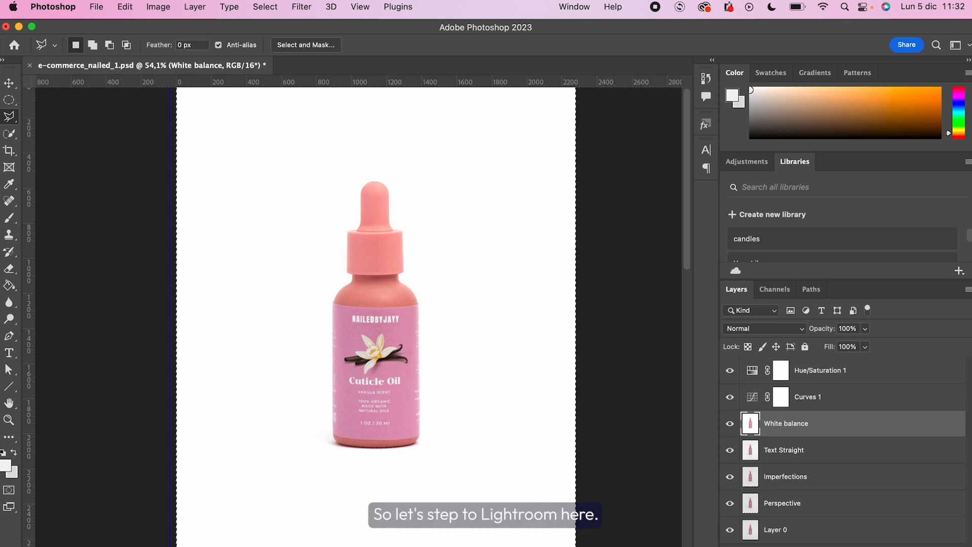
# Switch to Lightroom Classic, compare the raw open-bottle photo DSC00046.ARW with its edited version DSC00046-Modifica.tif, and open DSC00041.ARW
pyautogui.press('super+Tab')
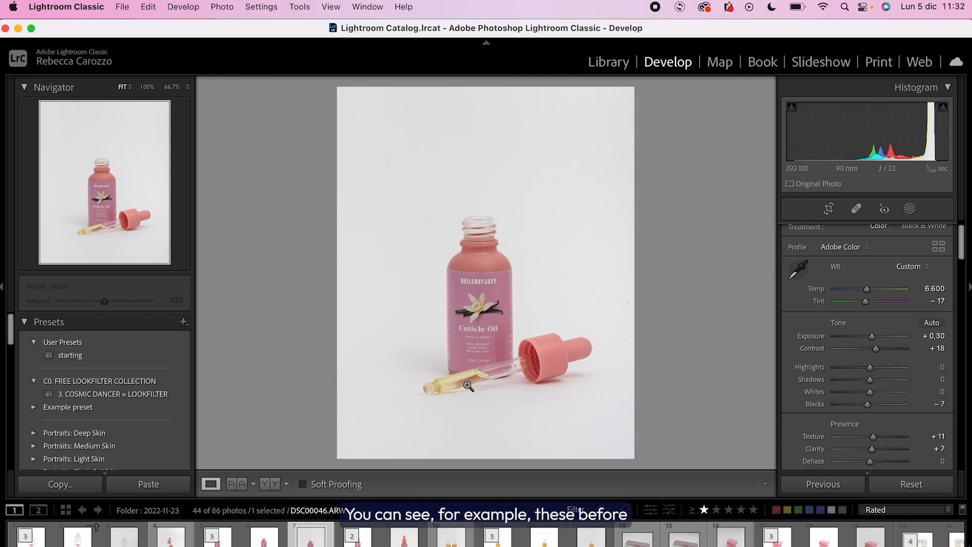
pyautogui.press('Left')
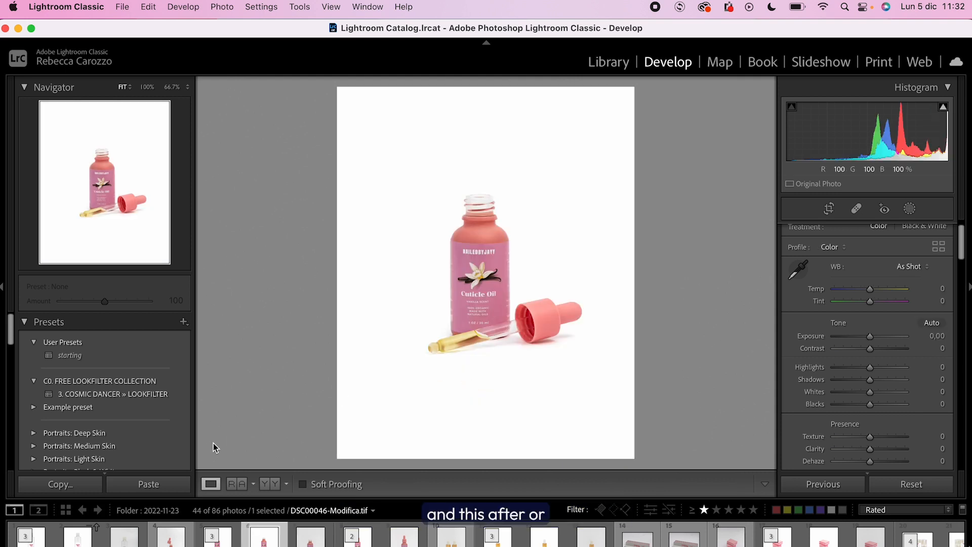
pyautogui.click(123, 545)
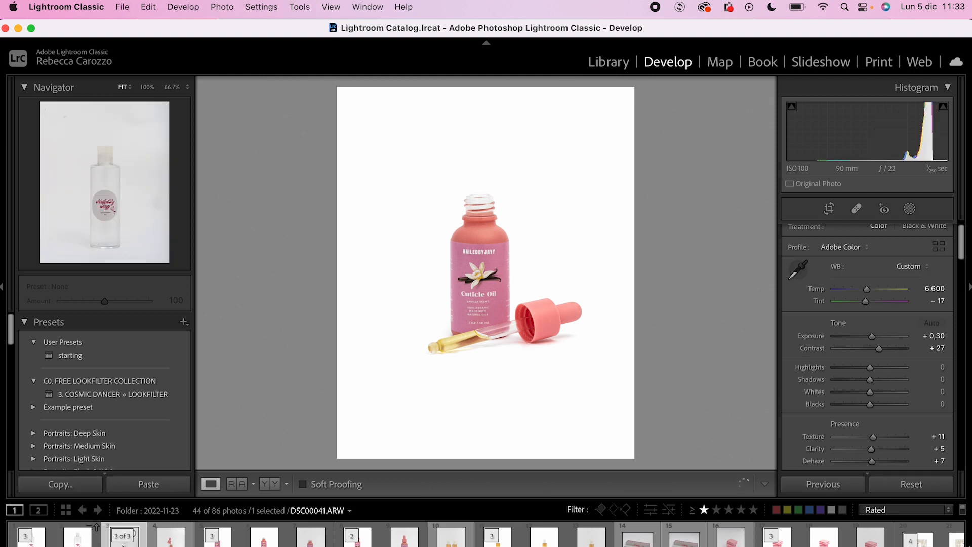